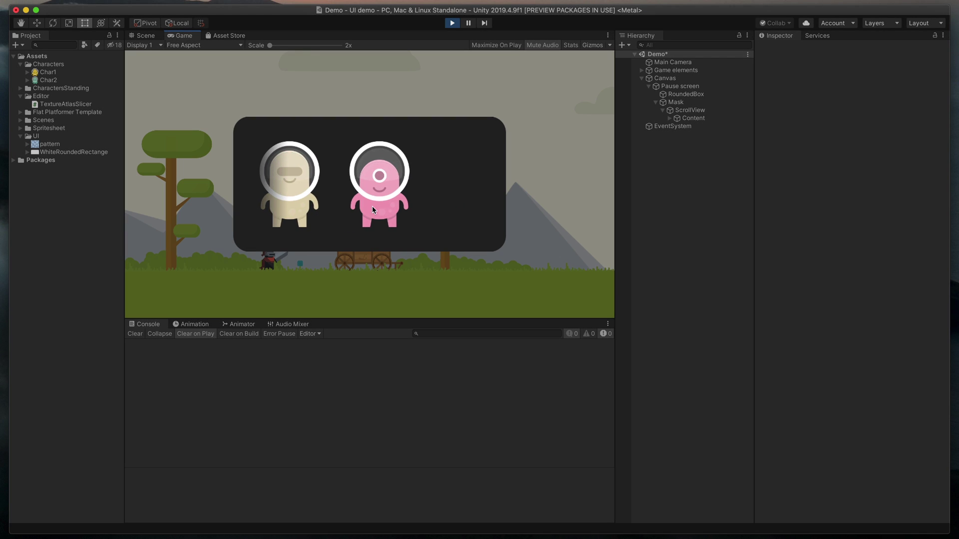
Step: In Play mode, slide the character scroll view left and back so other characters come into view
left_click_drag(372, 209, 306, 214)
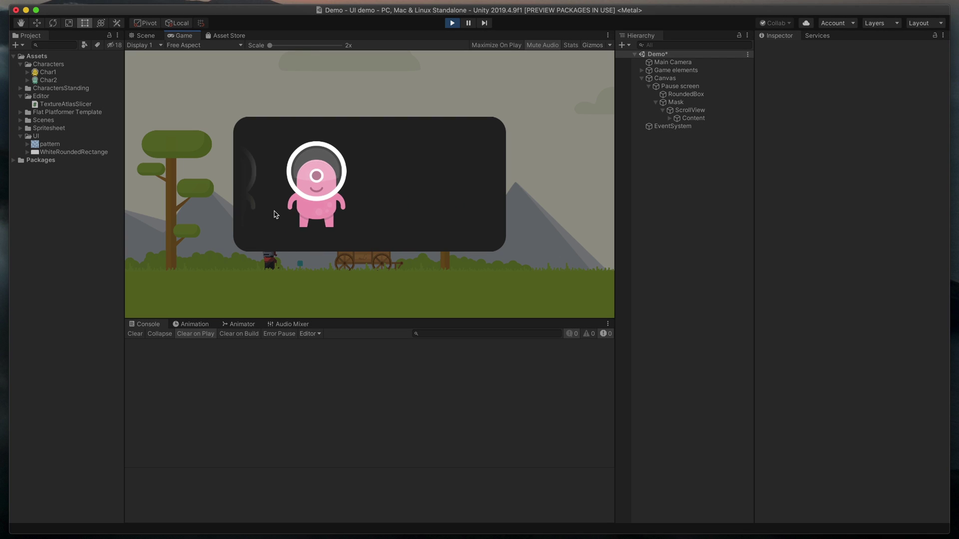
scroll(349, 210, "left", 3)
scroll(450, 203, "right", 5)
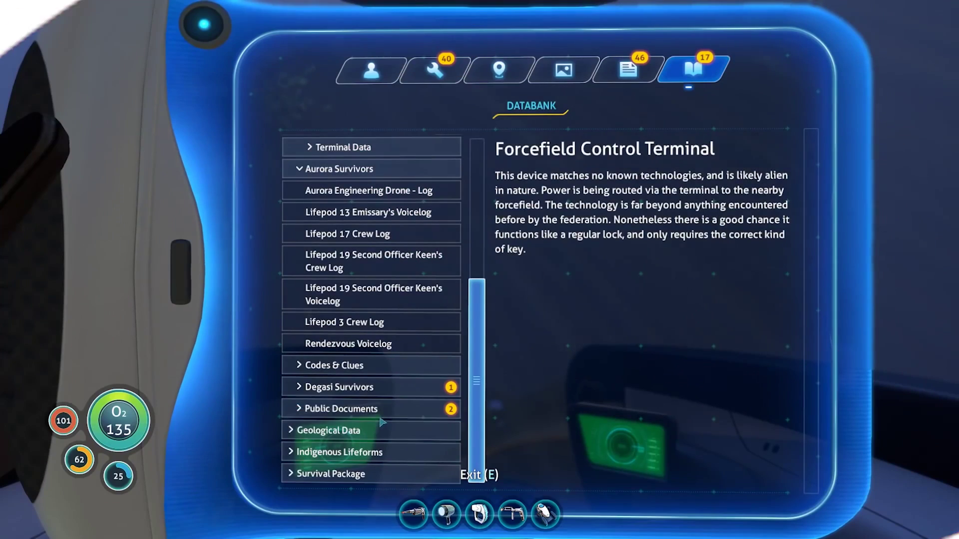
Step: Expand the Databank's Public Documents category and scroll through its entries
left_click(377, 412)
scroll(340, 369, "down", 2)
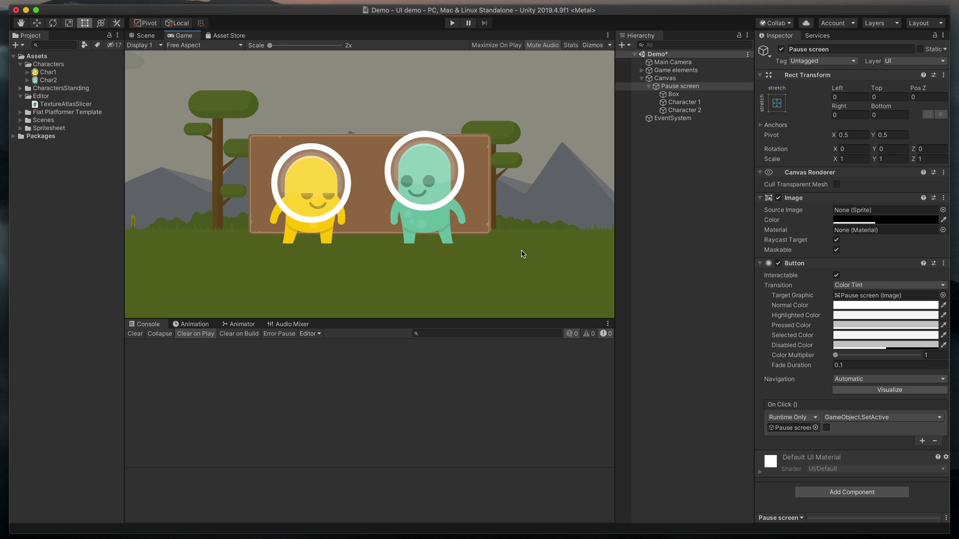
Step: In the Scene view, give the Box panel a Rect Mask 2D component found by searching 'rec'
key("super+1")
key("q")
left_click_drag(523, 255, 480, 236)
key("t")
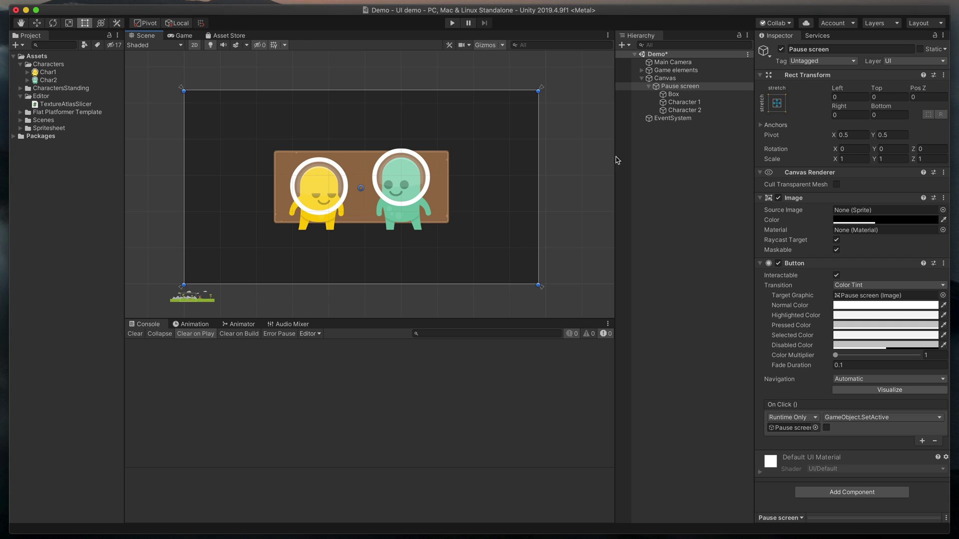
left_click(674, 94)
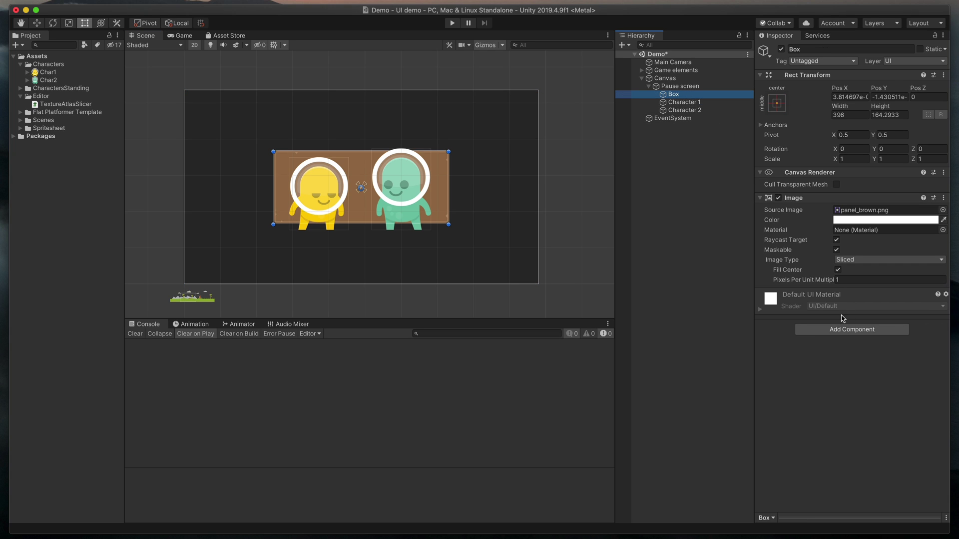
left_click(833, 329)
type("rec")
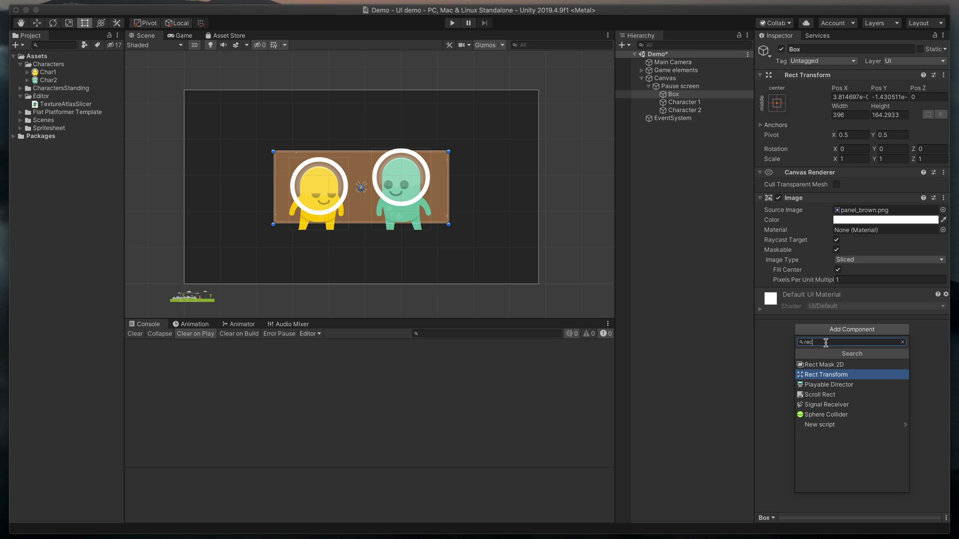
key("Up")
key("Return")
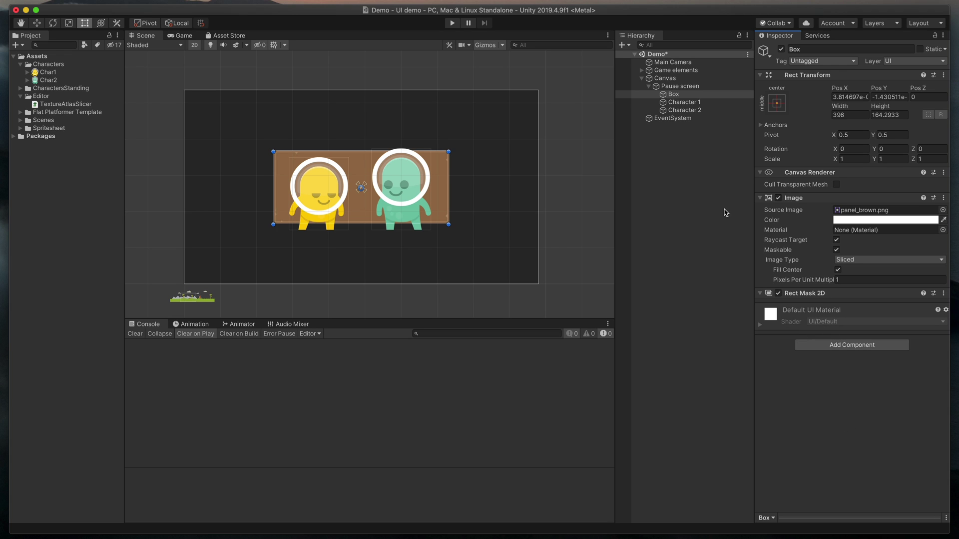
Step: Make Character 1 and Character 2 children of Box and shift them to check the clipping
left_click(689, 102)
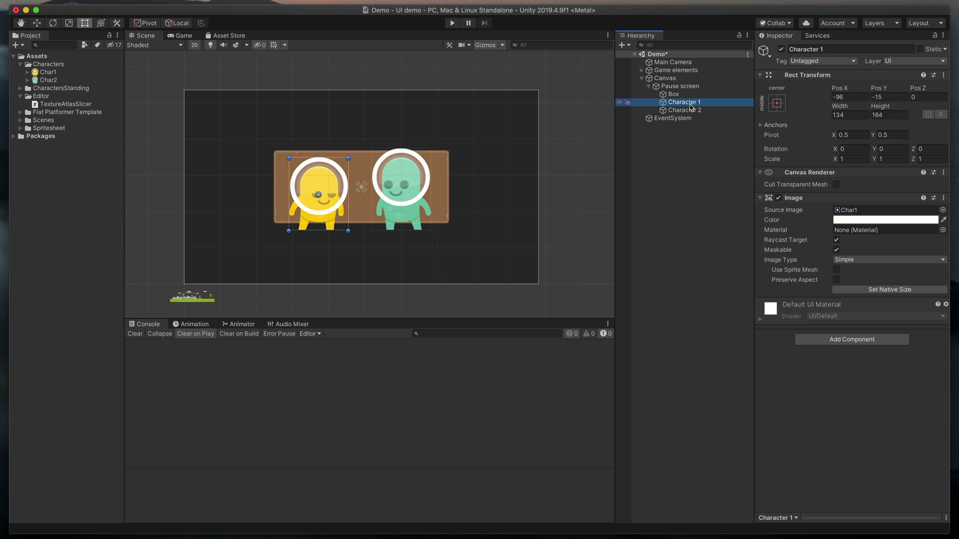
left_click(689, 110, "shift")
left_click_drag(679, 96, 677, 97)
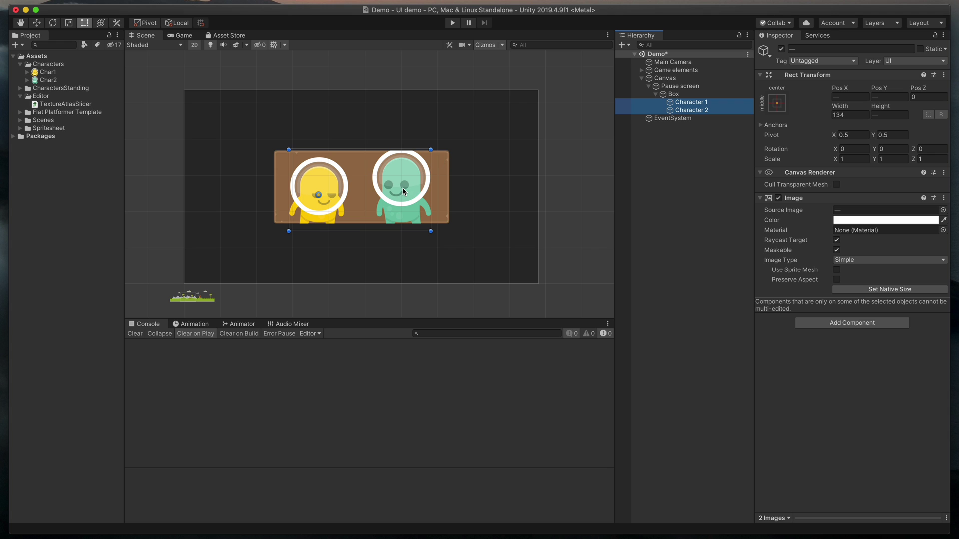
mouse_move(403, 190)
left_mouse_down()
mouse_move(402, 169)
mouse_move(403, 182)
left_mouse_up()
key("super+2")
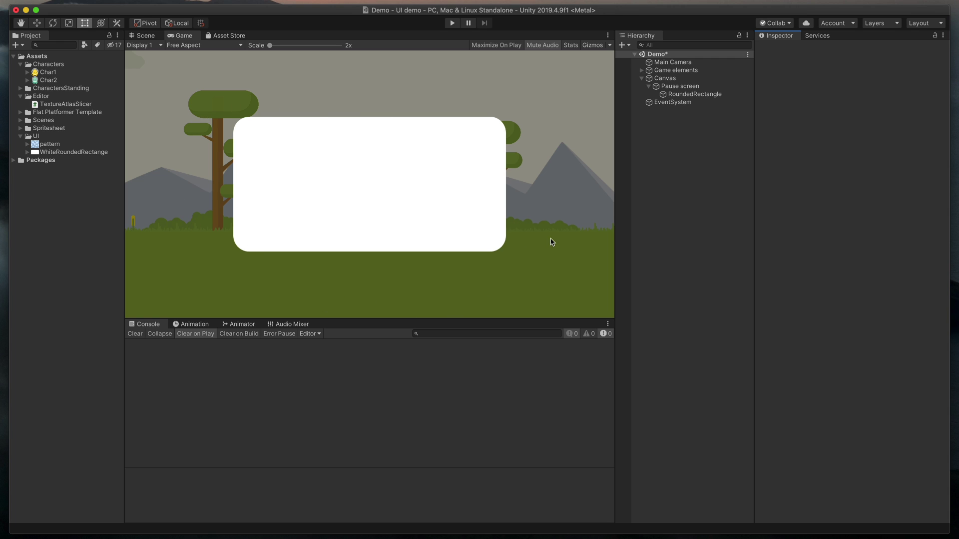
Step: Create a UI Image as a child of RoundedRectangle in the Scene view
key("super+1")
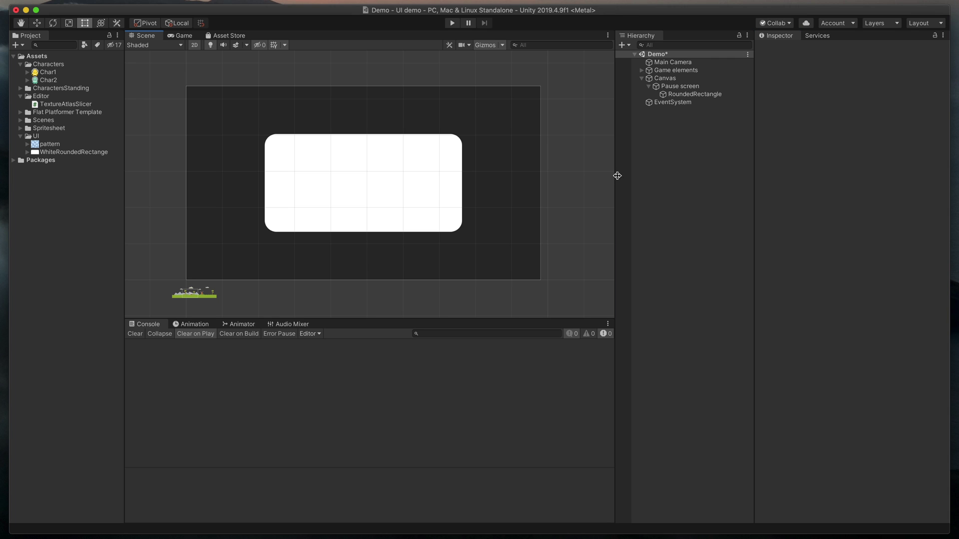
left_click(706, 97)
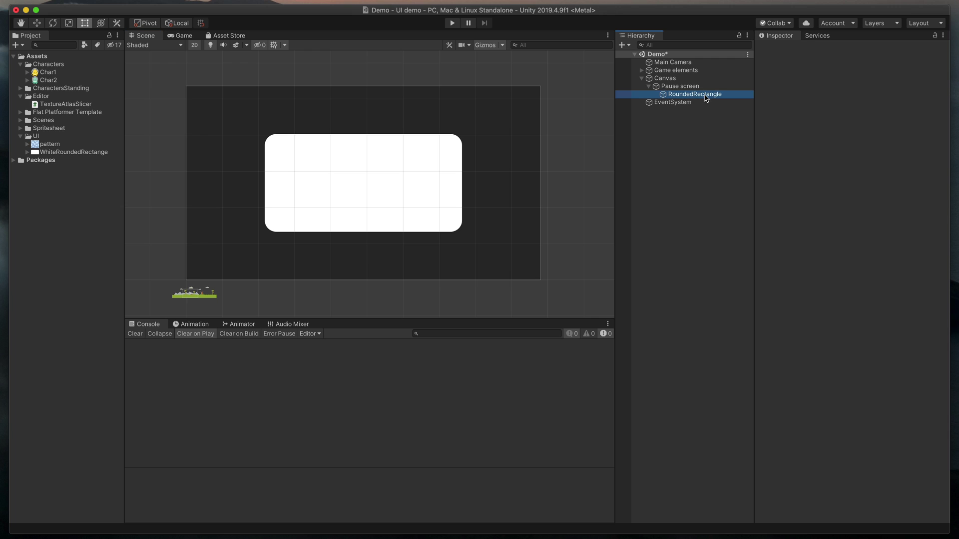
right_click(706, 98)
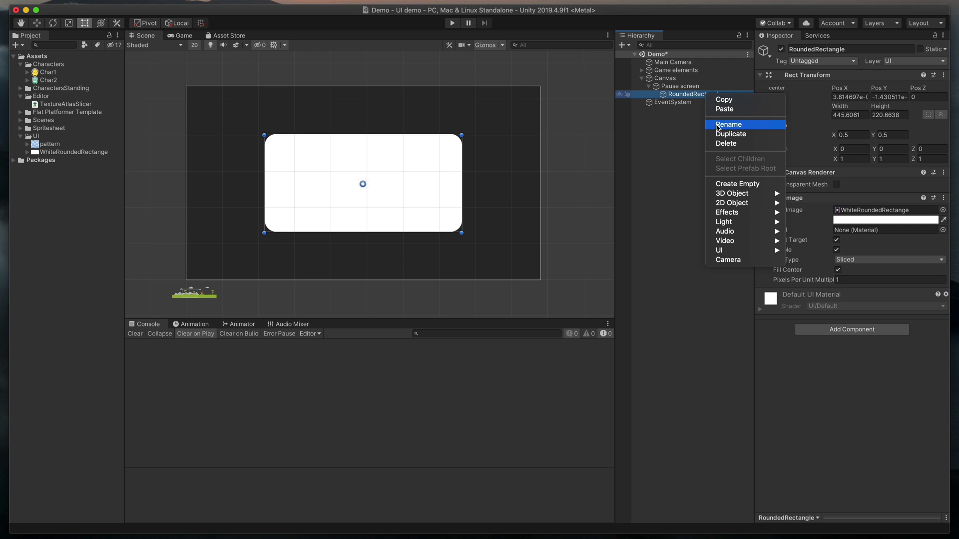
mouse_move(758, 253)
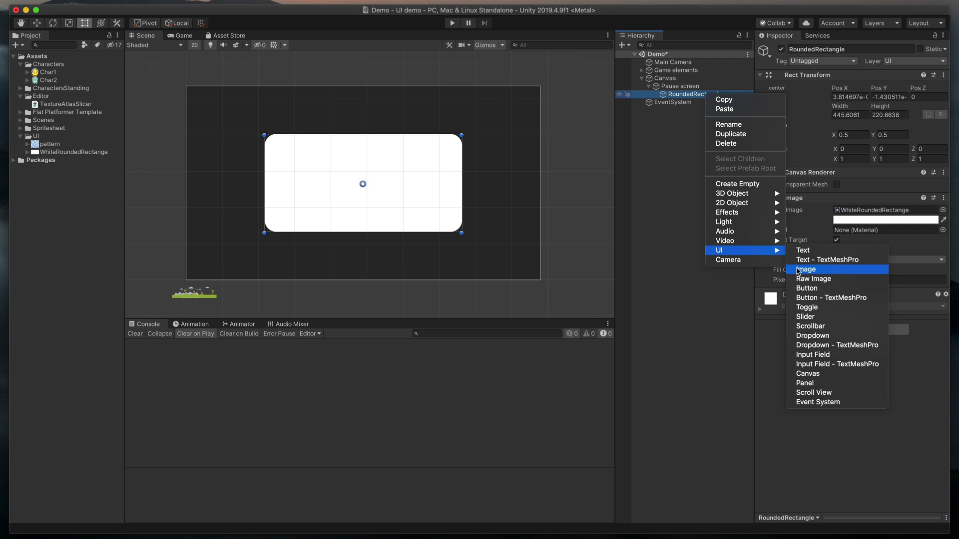
left_click(799, 272)
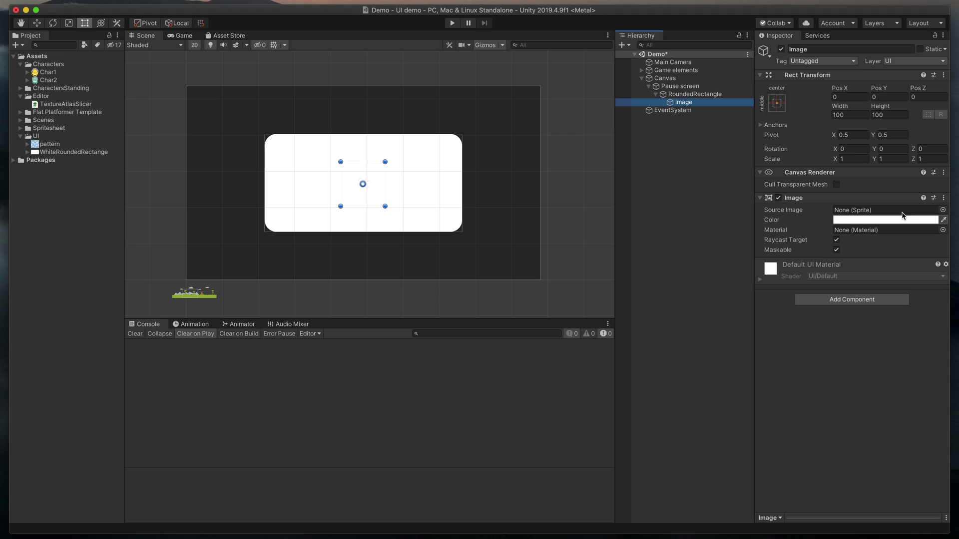
Step: Set the new Image's Source Image to the 'pattern' sprite
left_click(942, 210)
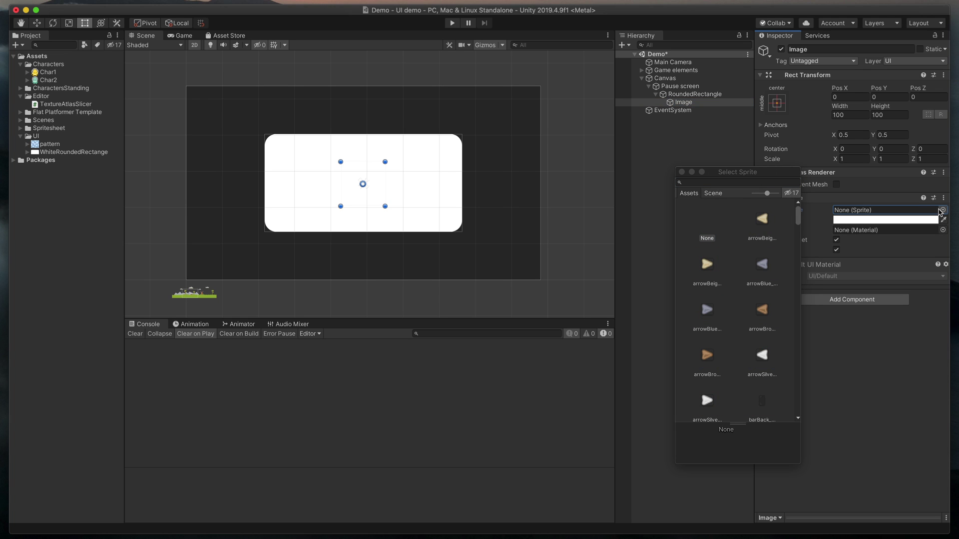
left_click(741, 181)
type("pa")
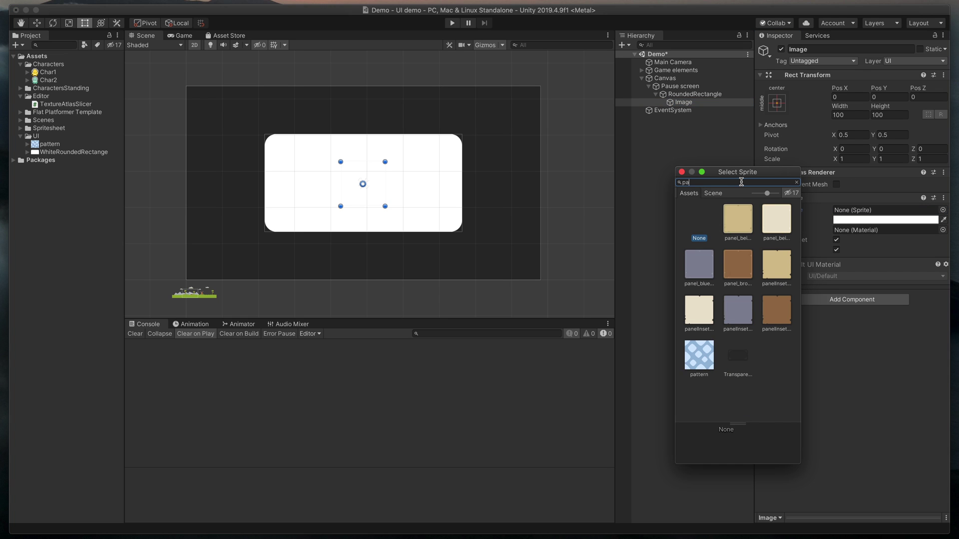
left_click(699, 354)
left_click(848, 378)
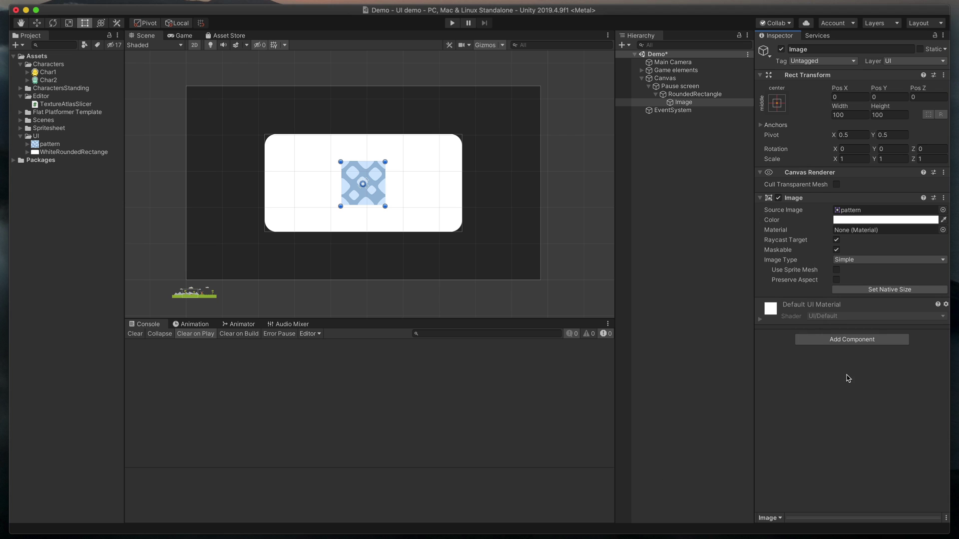
Step: Enlarge the pattern image past the rectangle, then try and undo a Rect Mask 2D on RoundedRectangle
left_click_drag(383, 205, 487, 249)
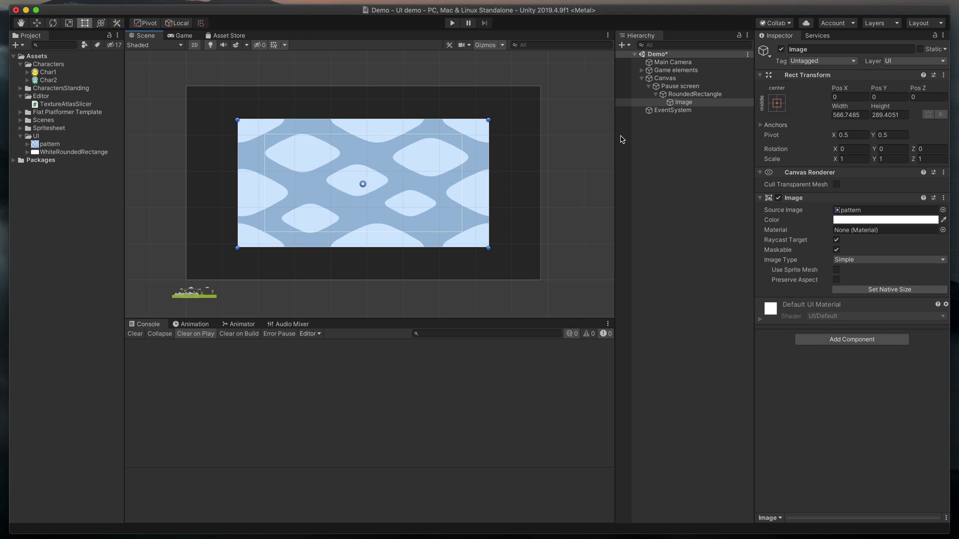
left_click(694, 94)
left_click(842, 329)
type("rec")
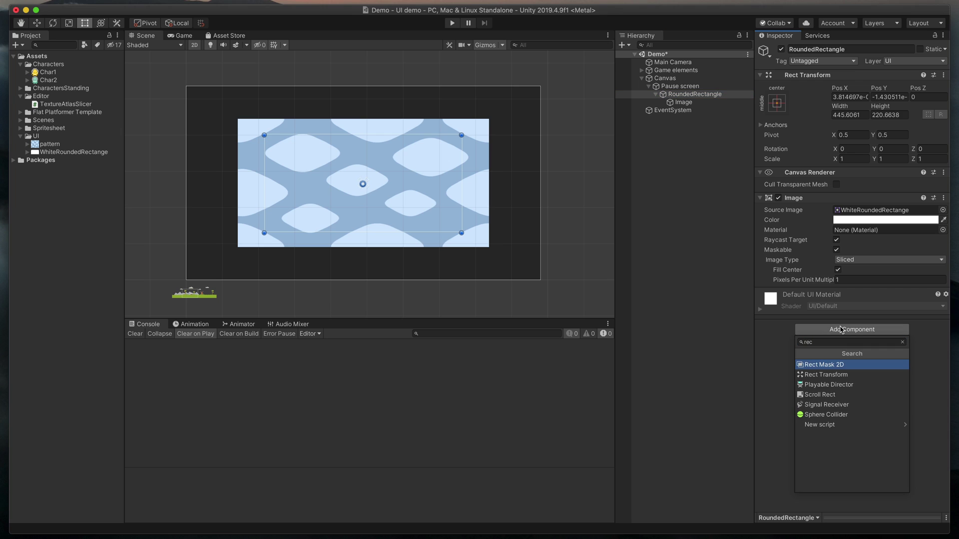
left_click(830, 366)
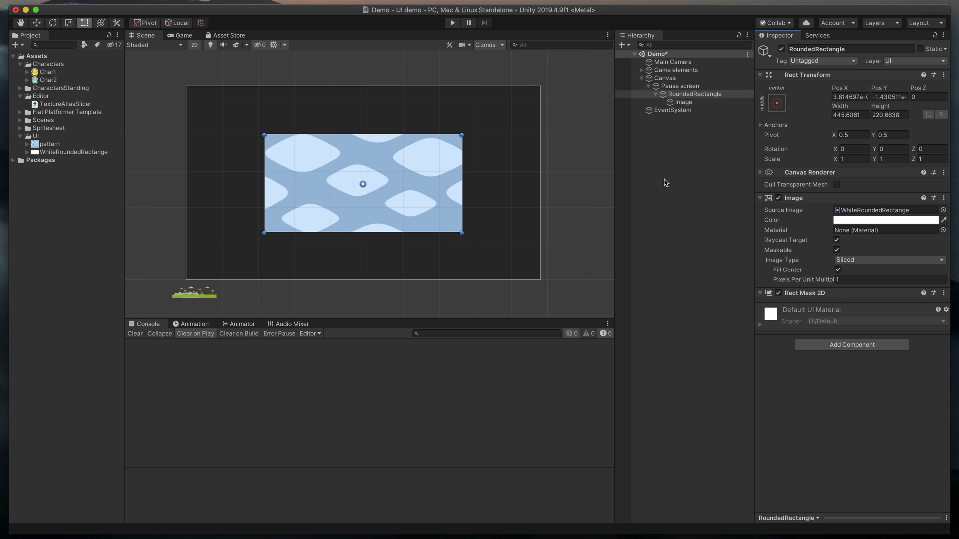
key("super+z")
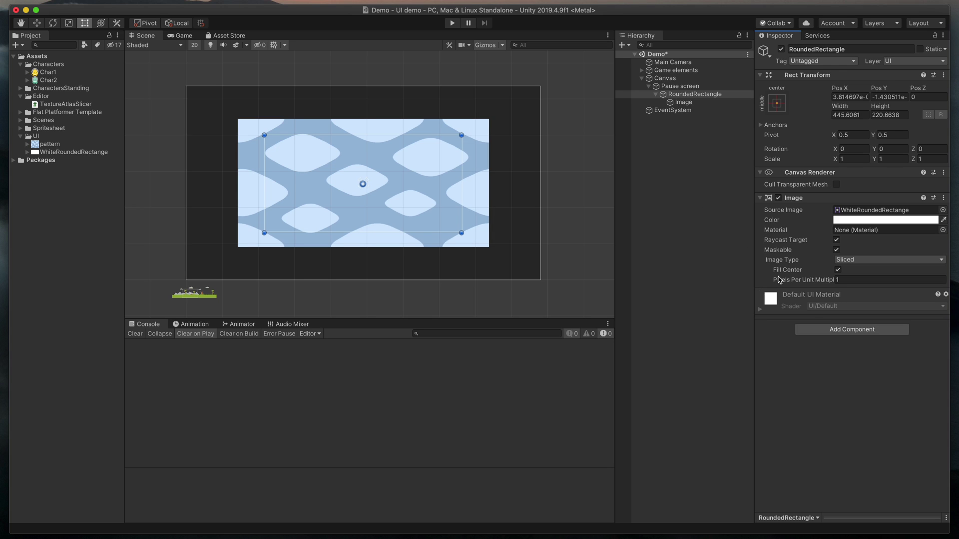
Step: Add a Mask component to RoundedRectangle to clip the pattern to its rounded corners
left_click(824, 329)
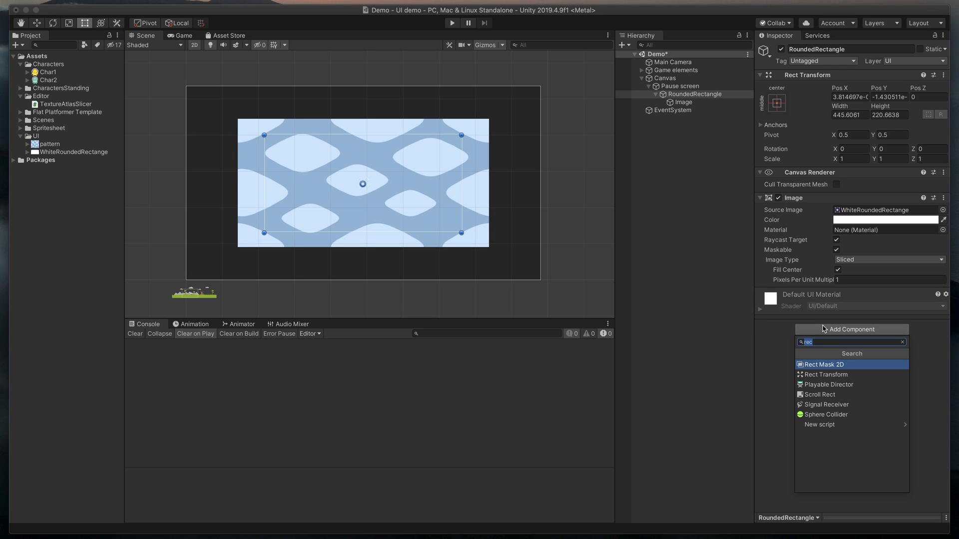
type("mask")
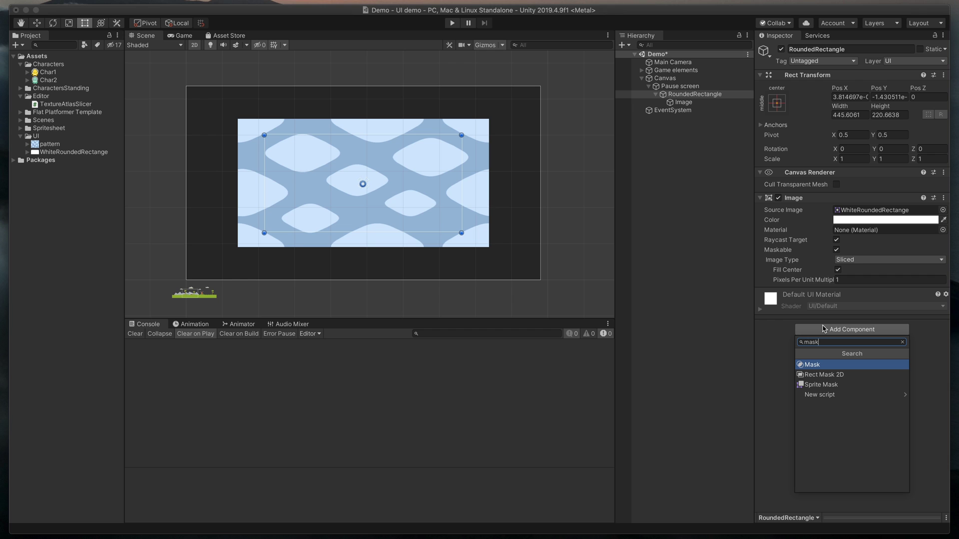
key("Return")
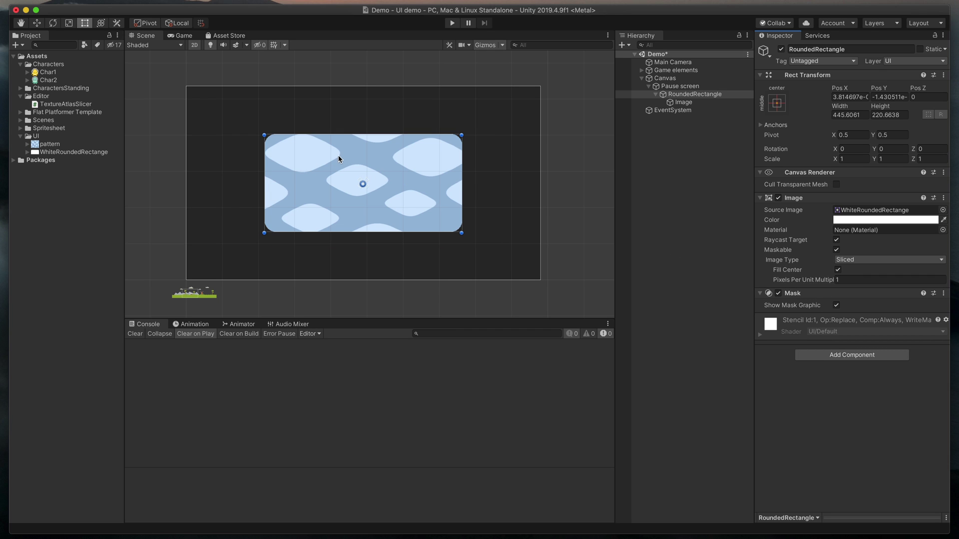
Step: In the Game view, zoom to 4.7x scale and pan across the masked pattern's corners
key("super+2")
scroll(217, 118, "up", 4)
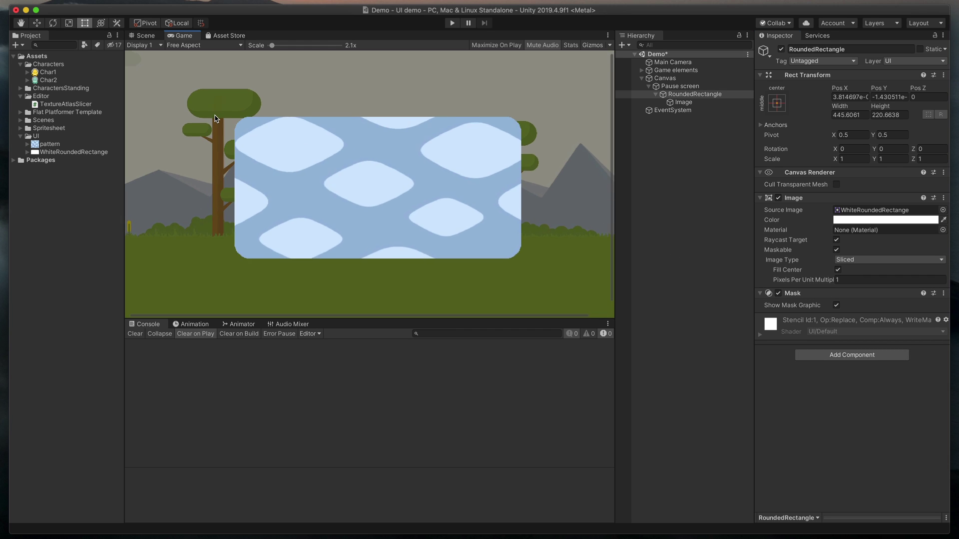
scroll(216, 119, "up", 5)
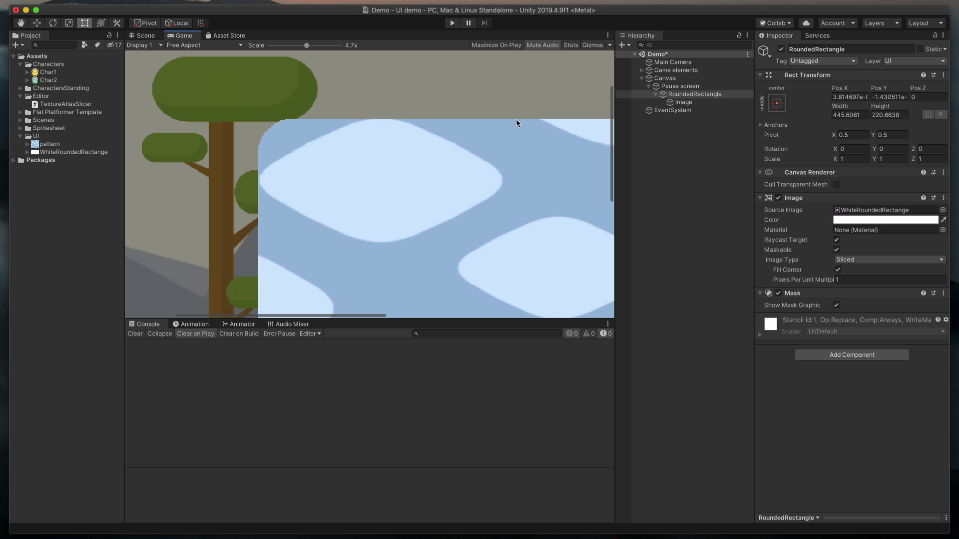
middle_click_drag(516, 119, 127, 131)
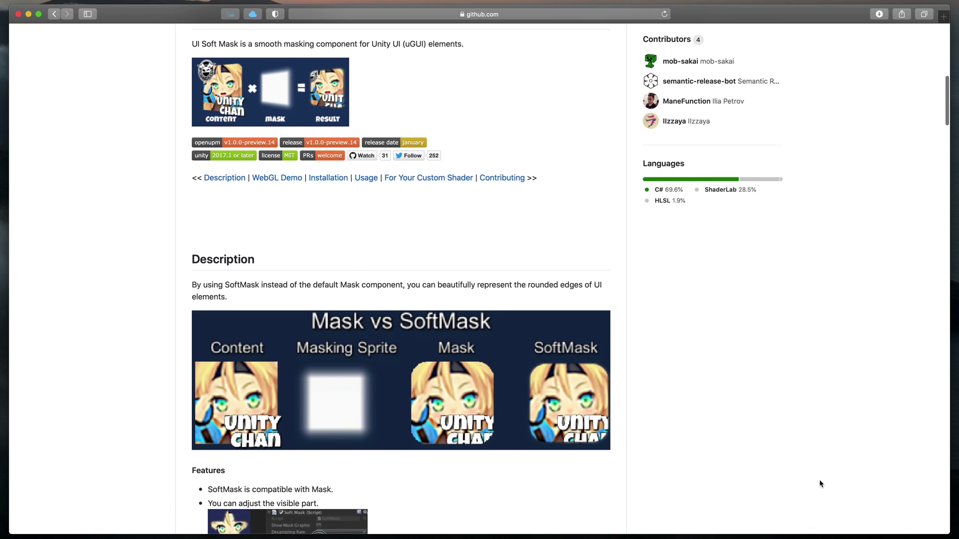
Step: Scroll the UI Soft Mask GitHub README down to its Description and Features sections
scroll(819, 483, "down", 2)
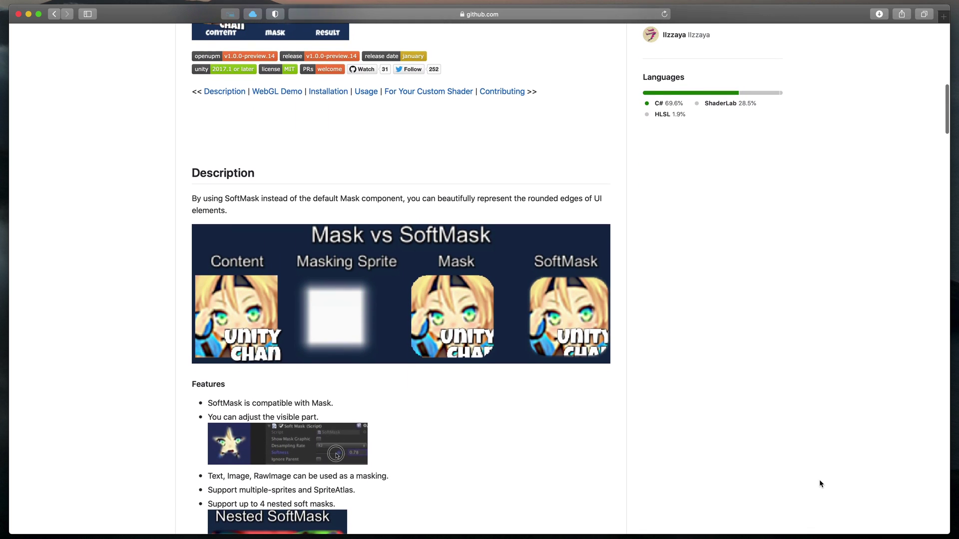
scroll(819, 482, "down", 2)
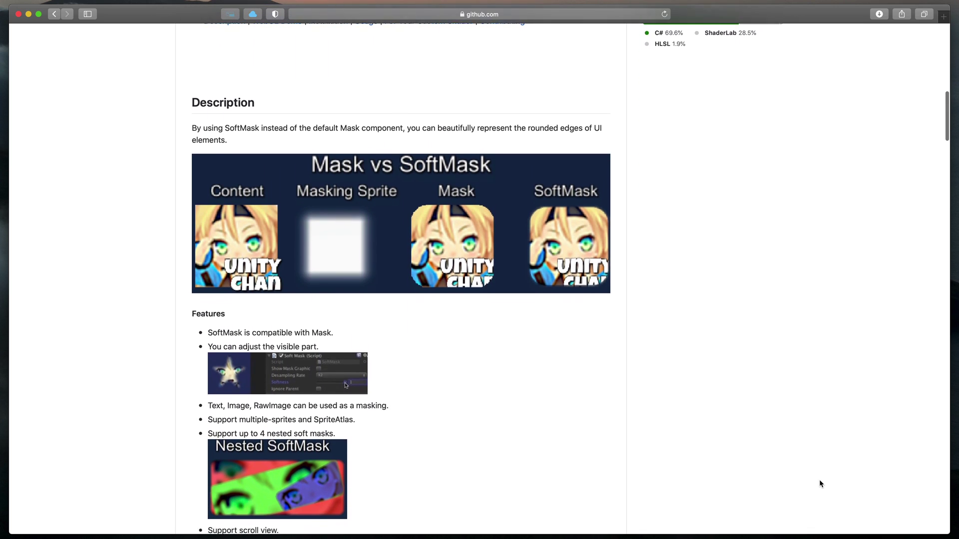
scroll(819, 482, "down", 2)
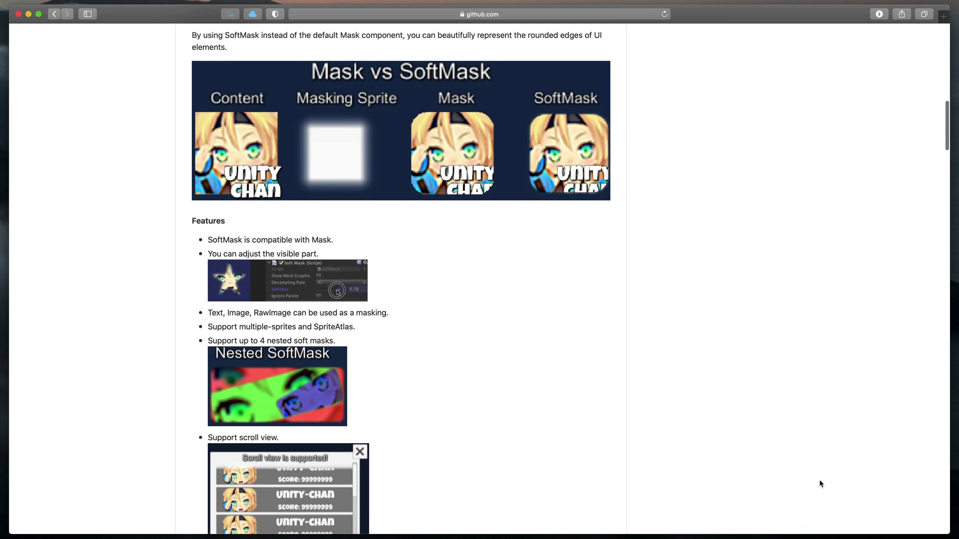
scroll(819, 483, "down", 1)
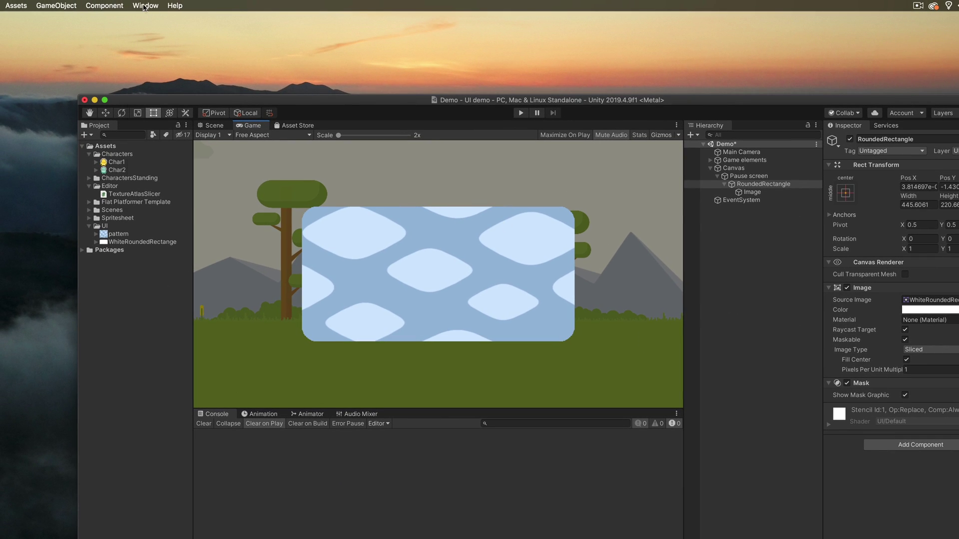
Step: Add the SoftMaskForUGUI package in Package Manager by pasting its git URL
left_click(145, 6)
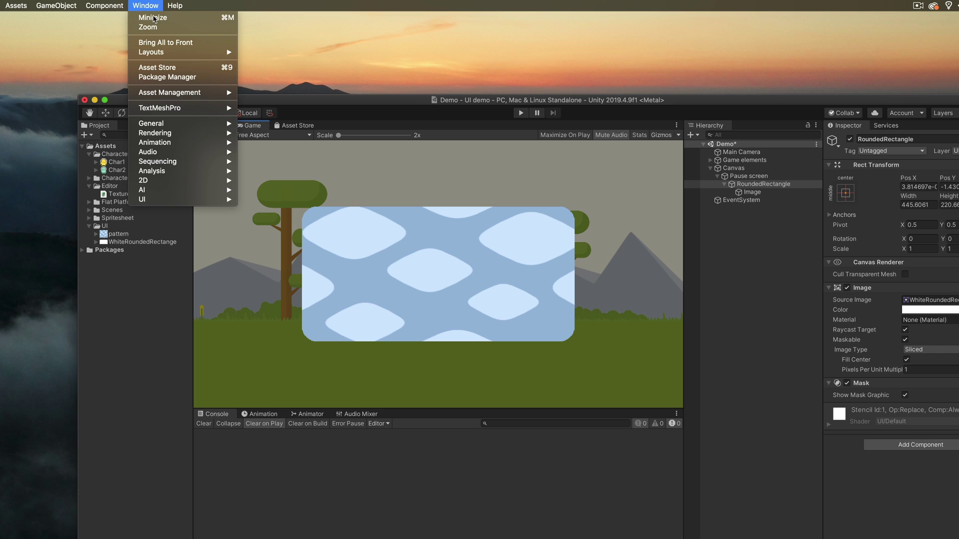
left_click(169, 77)
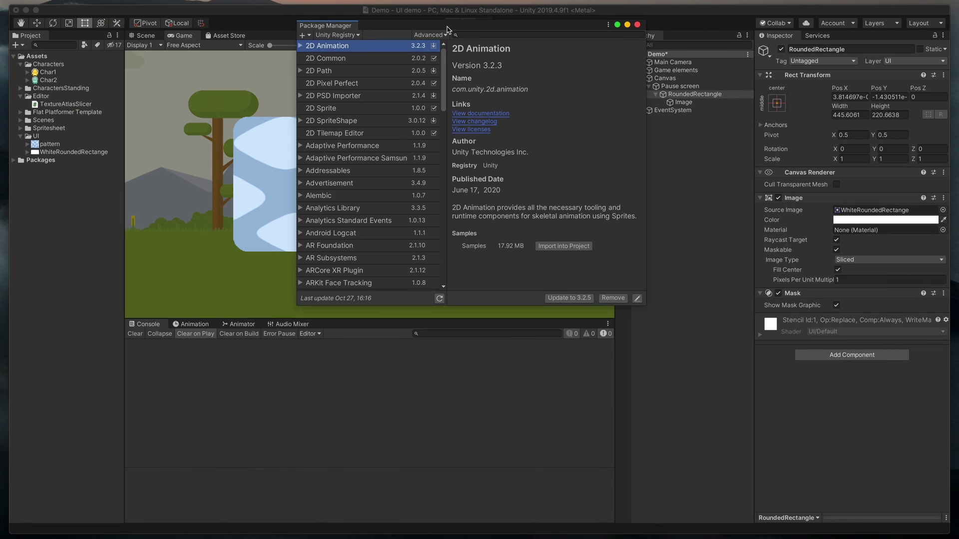
left_click_drag(447, 30, 451, 128)
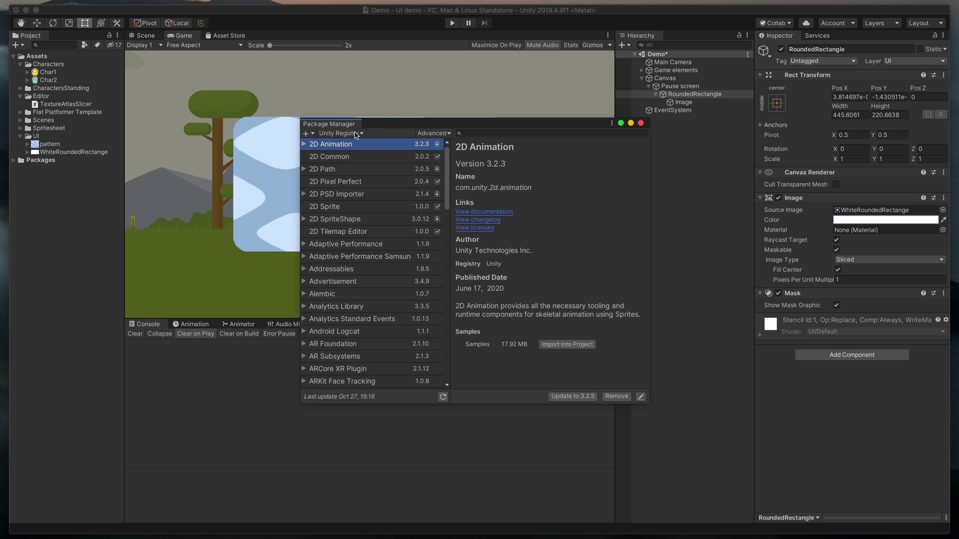
left_click(313, 134)
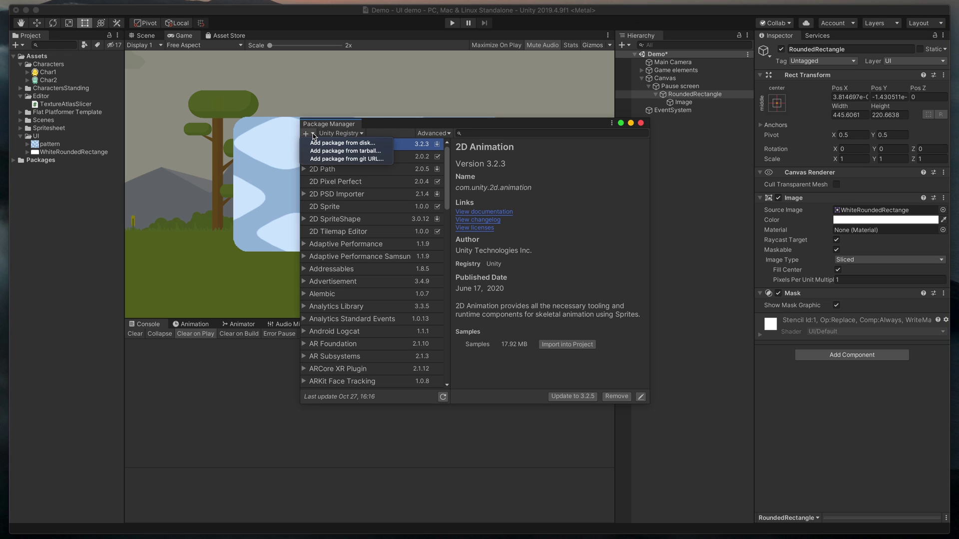
left_click(332, 158)
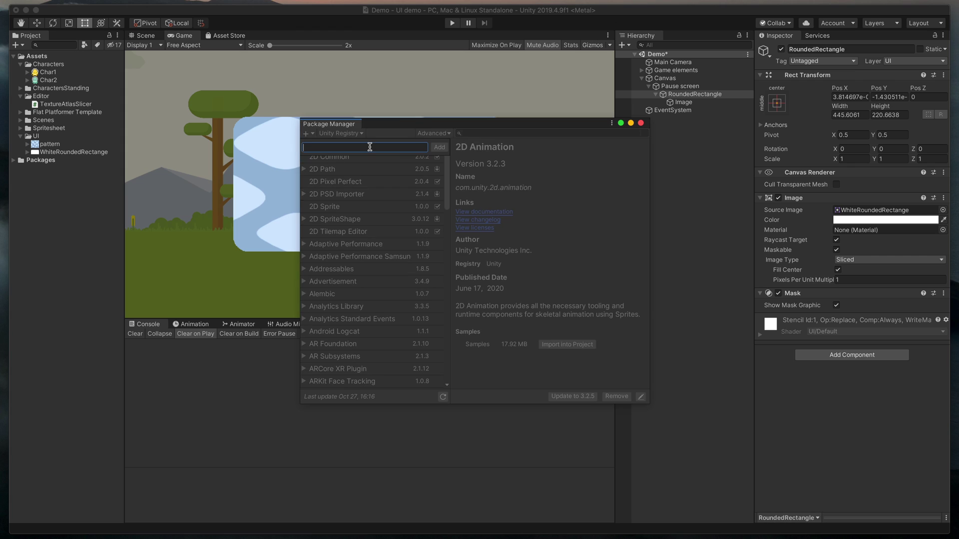
key("super+v")
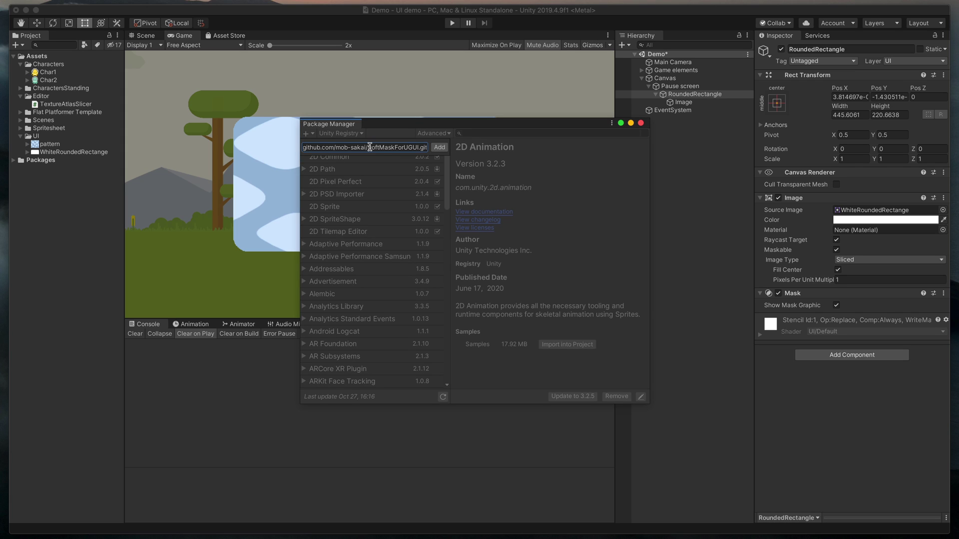
left_click(441, 147)
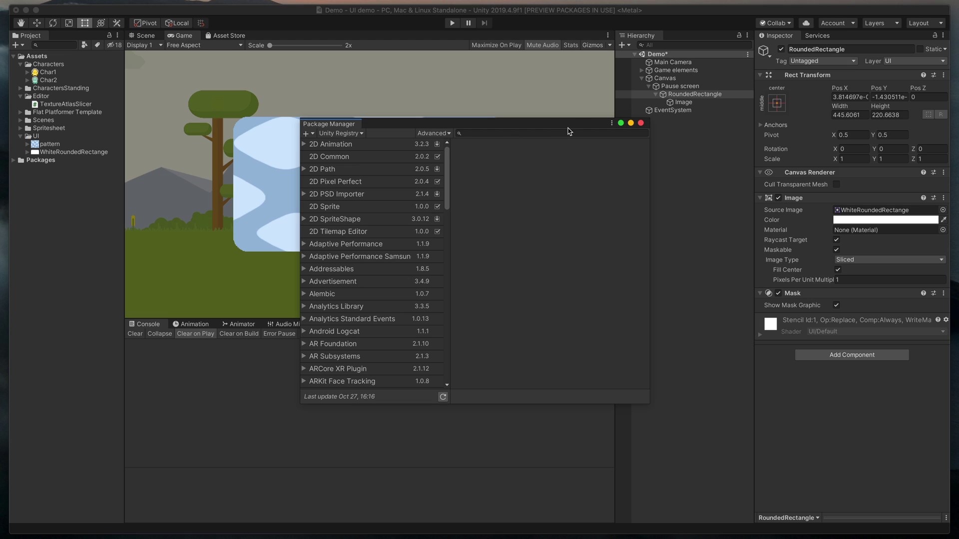
Step: Convert RoundedRectangle's Mask to a SoftMask and fix the child image to be SoftMaskable
left_click(642, 123)
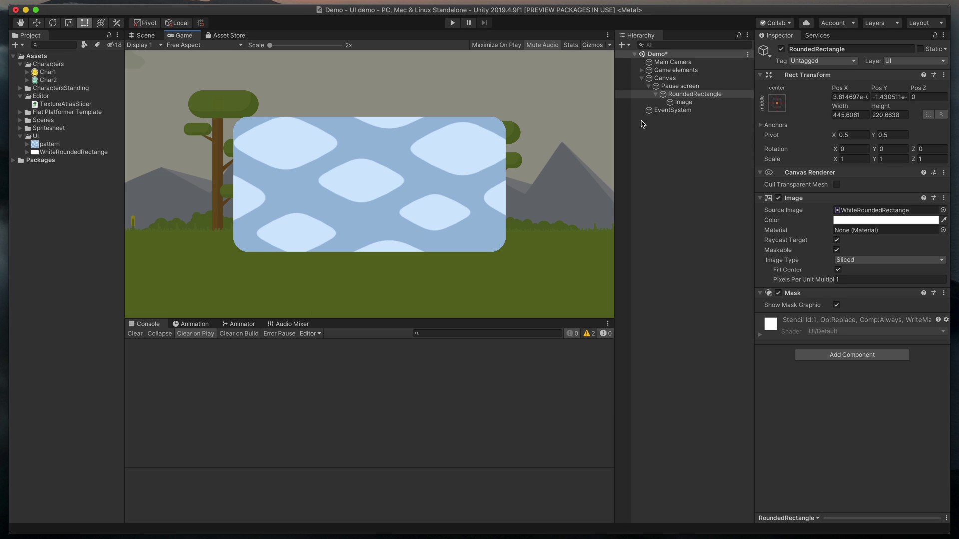
left_click(697, 96)
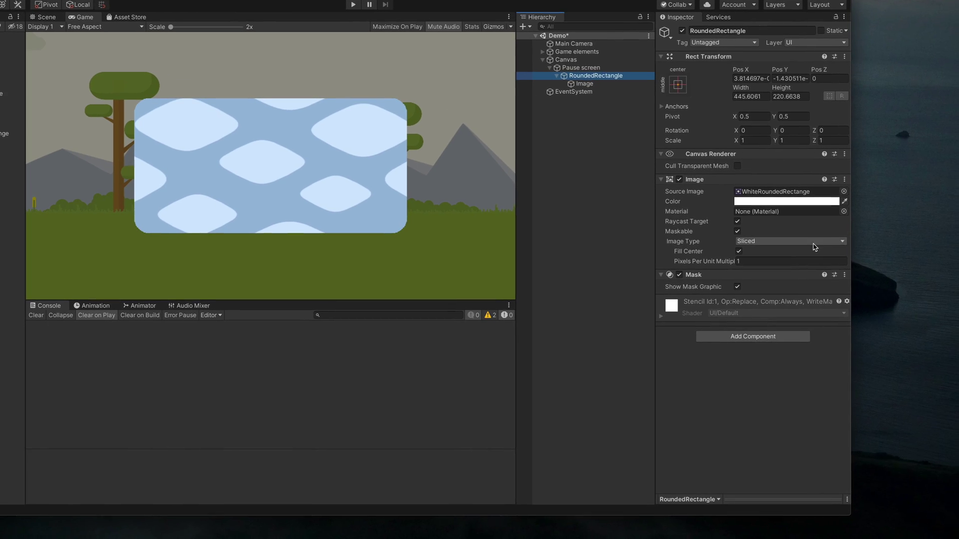
left_click(843, 275)
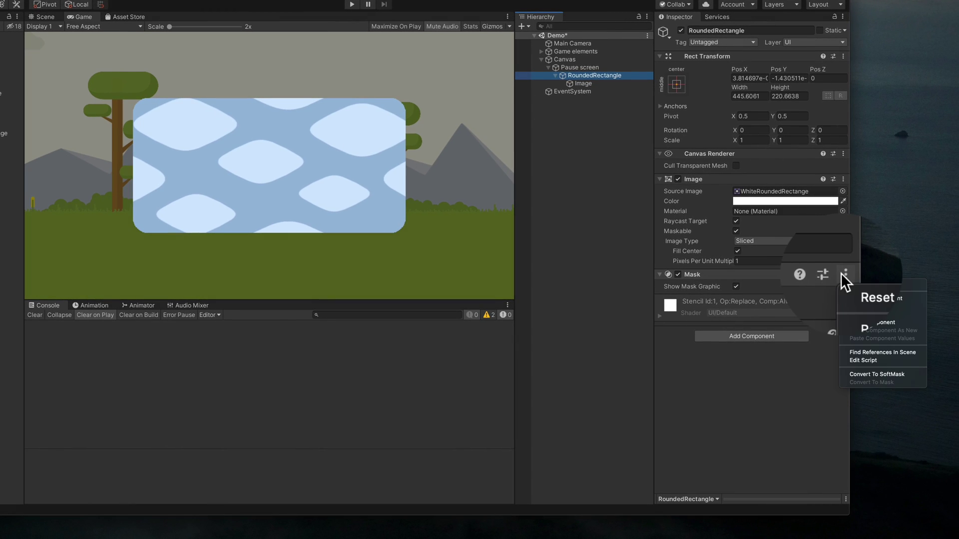
left_click(885, 374)
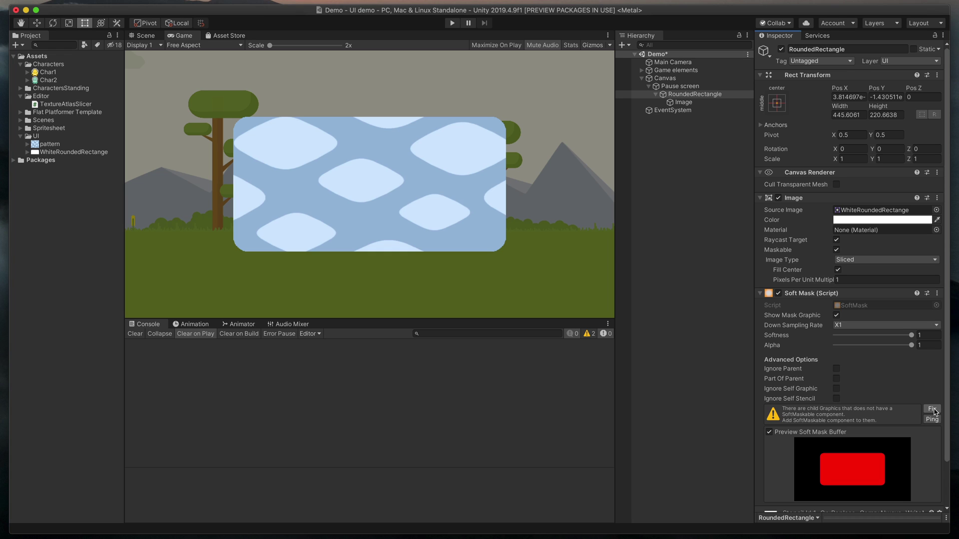
left_click(932, 409)
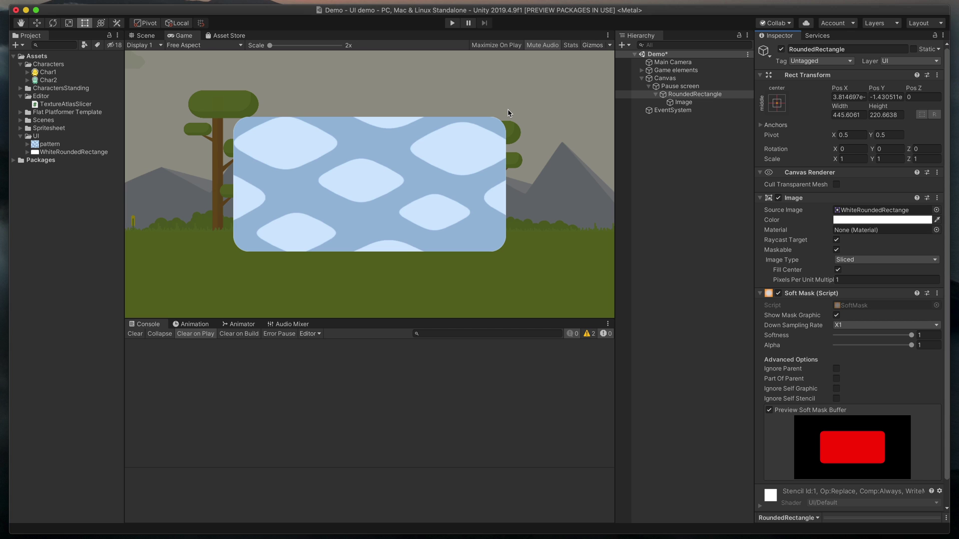
Step: Zoom in on the corners, then turn off Show Mask Graphic on the Soft Mask component
scroll(508, 112, "up", 10)
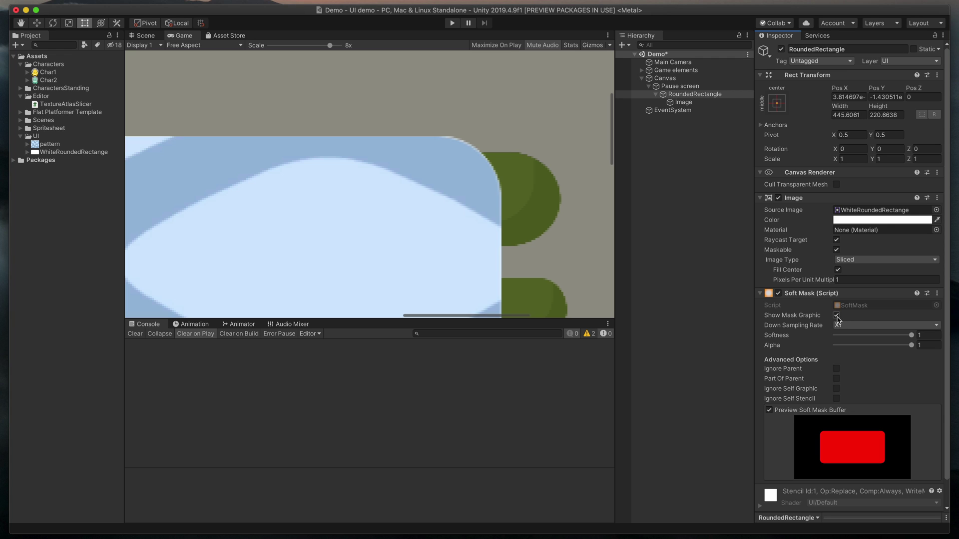
left_click(837, 316)
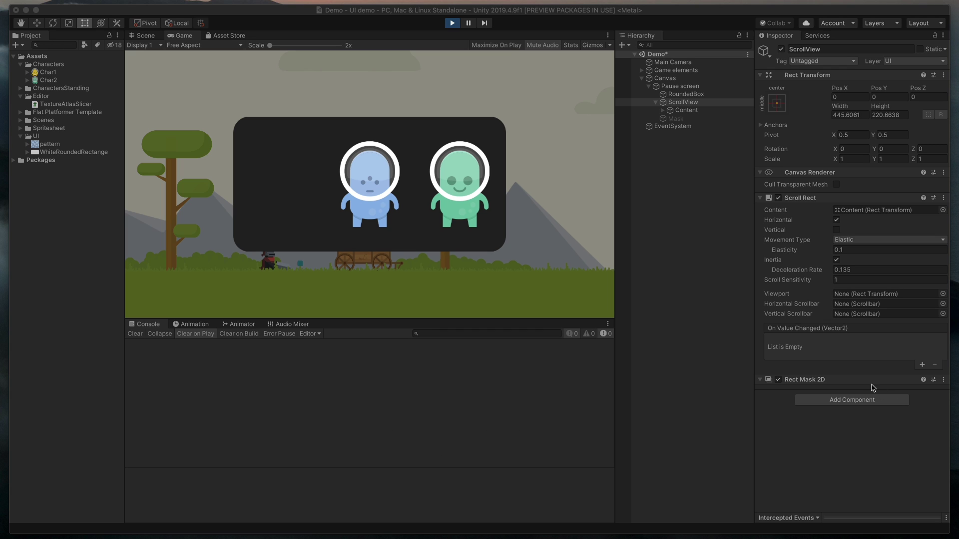
Step: Slide the character scroll view in the running game, then stop Play mode
left_click(469, 187)
left_click_drag(394, 186, 360, 188)
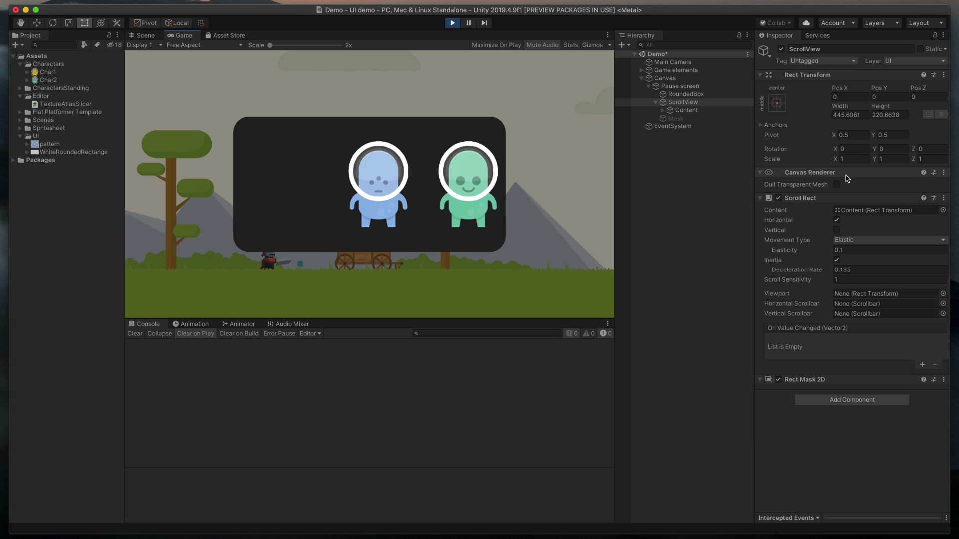
left_click(452, 23)
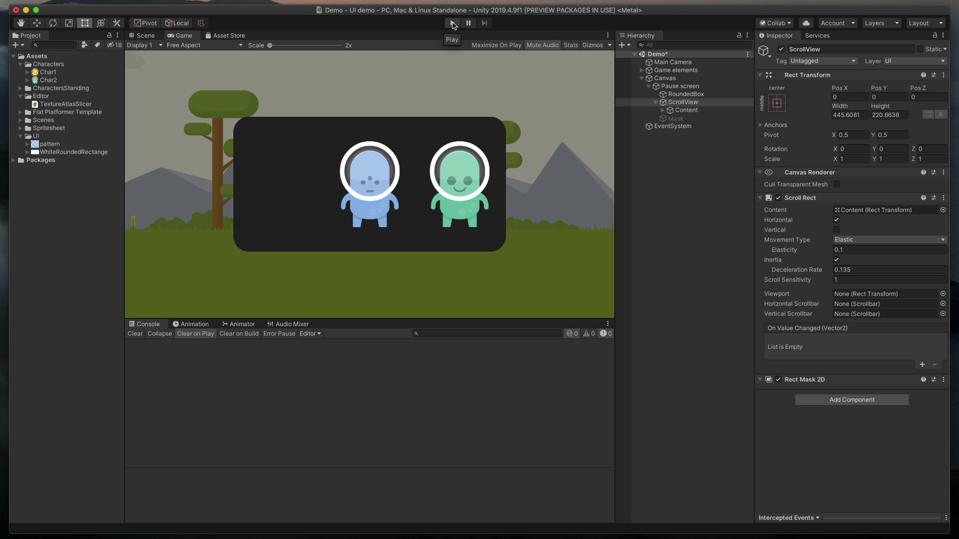
Step: Disable ScrollView's Rect Mask 2D, activate the Mask object, and nest ScrollView under Mask
left_click(778, 380)
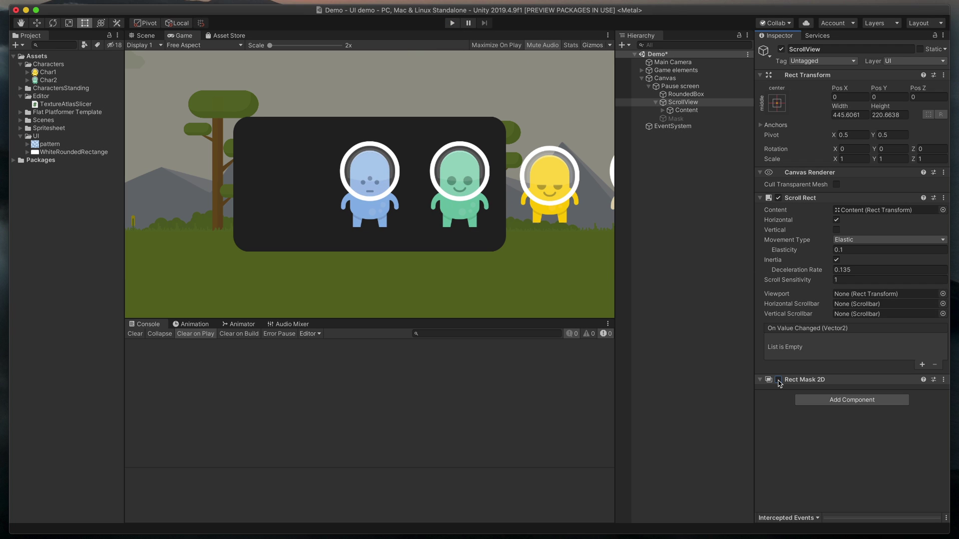
left_click(676, 119)
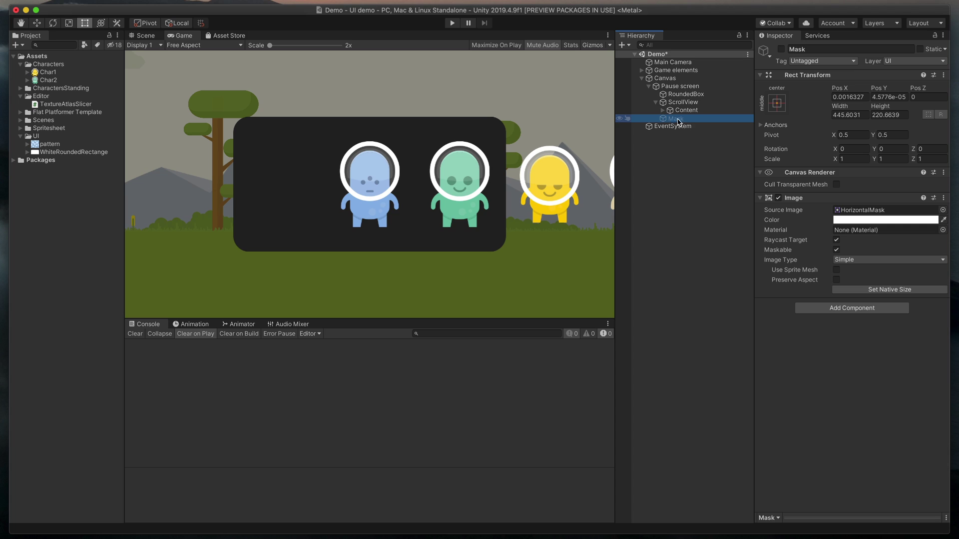
key("alt+shift+a")
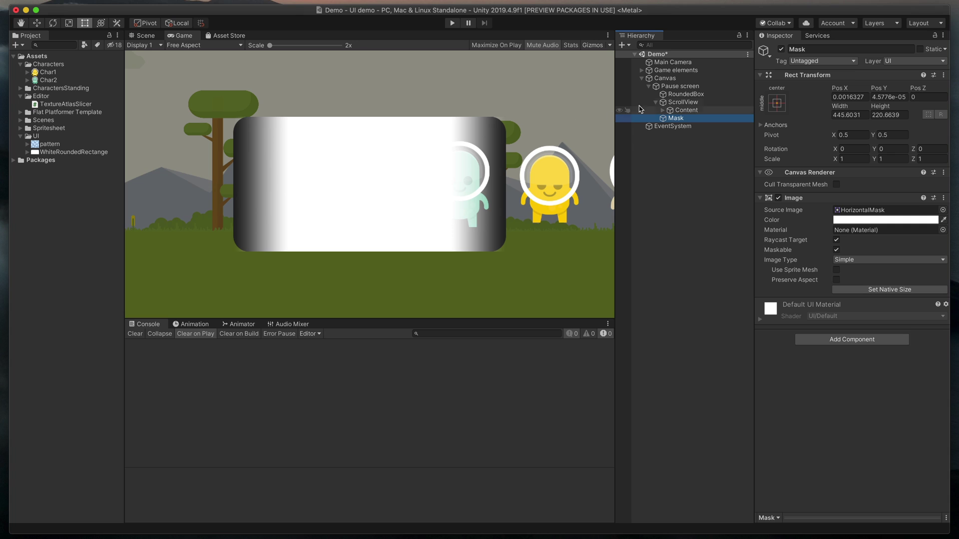
left_click_drag(676, 105, 679, 120)
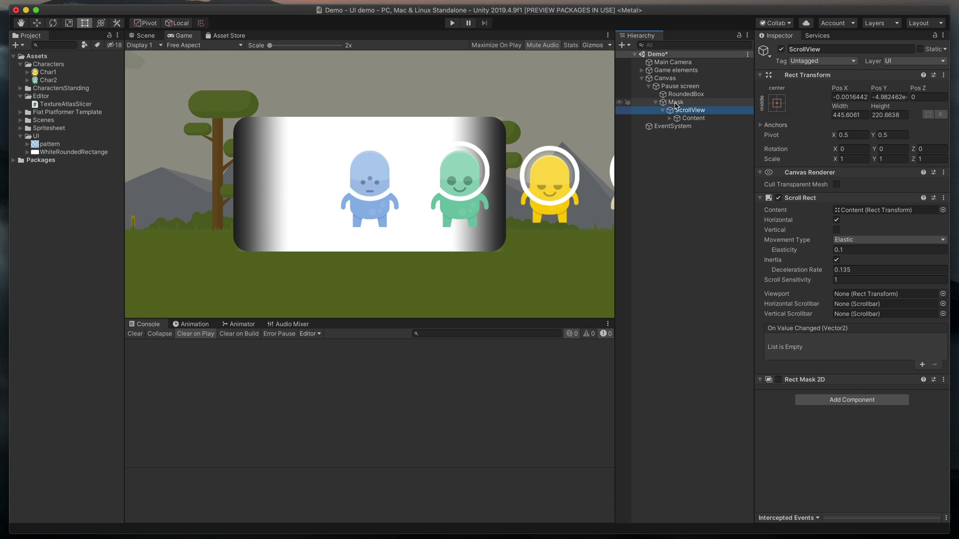
Step: Add a Soft Mask to Mask, apply Fix for soft-maskable children, hide its graphic, and play
left_click(675, 103)
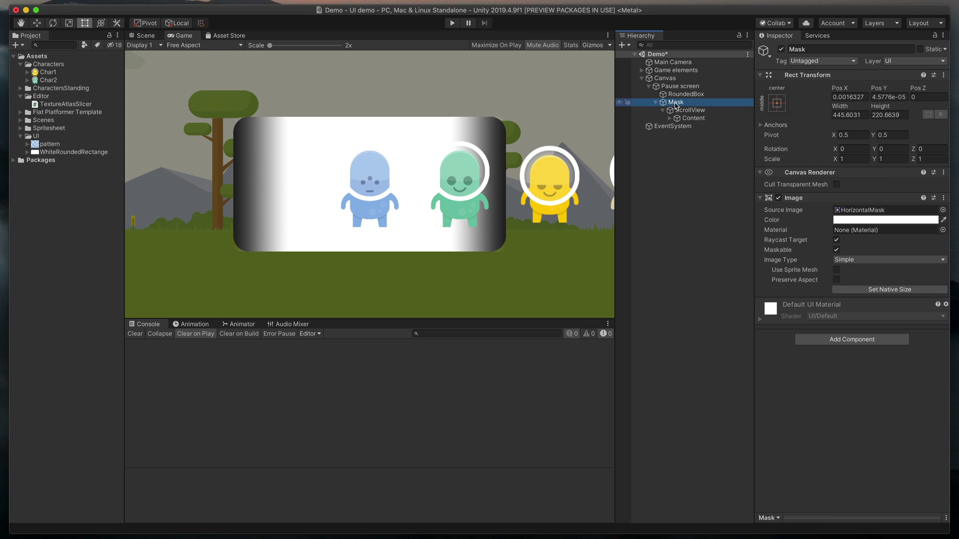
left_click(833, 340)
left_click(818, 396)
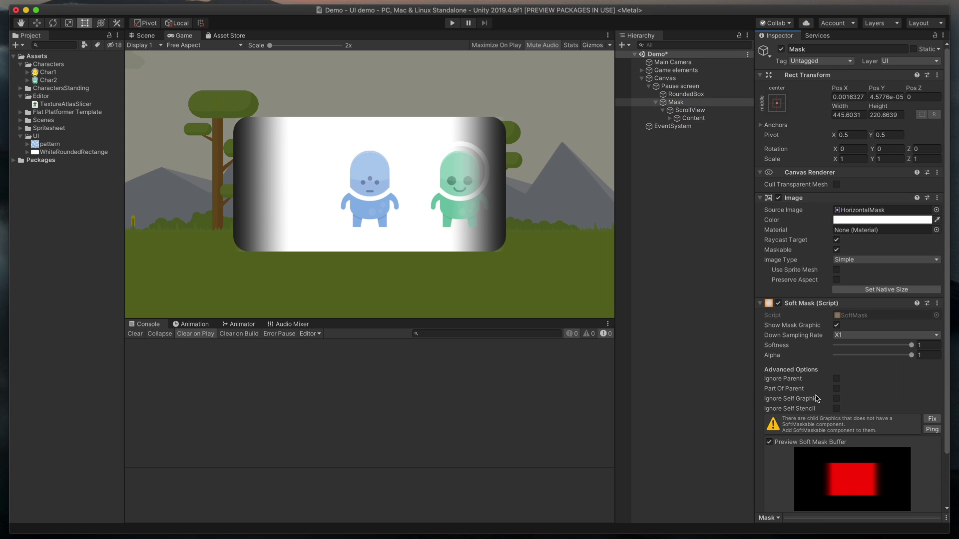
left_click(932, 419)
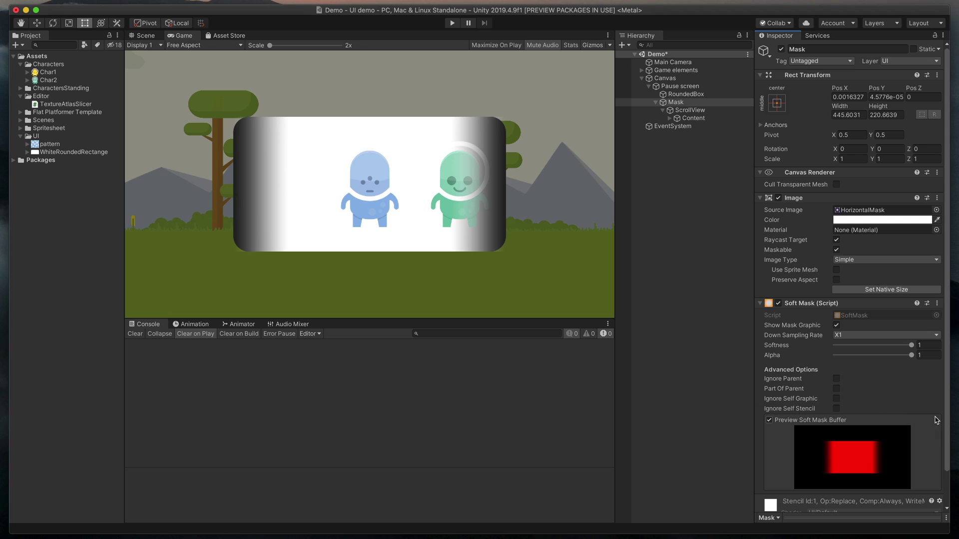
left_click(837, 325)
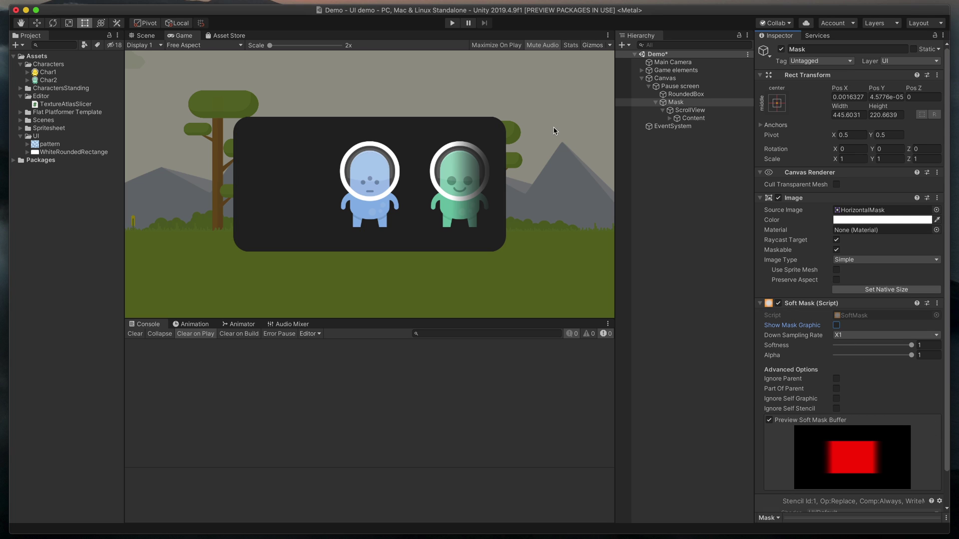
left_click(453, 24)
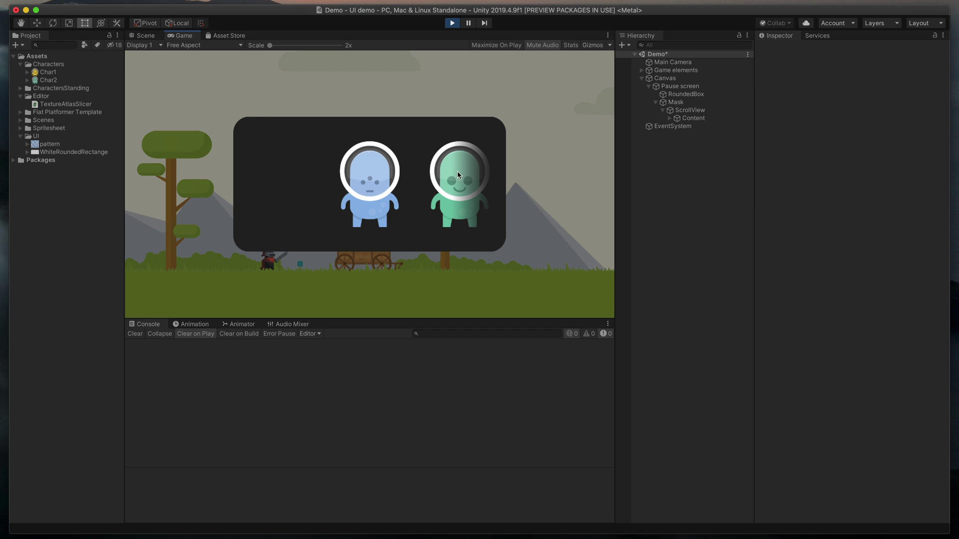
Step: Drag the character carousel sideways so characters fade softly at both panel edges
left_click_drag(448, 199, 584, 195)
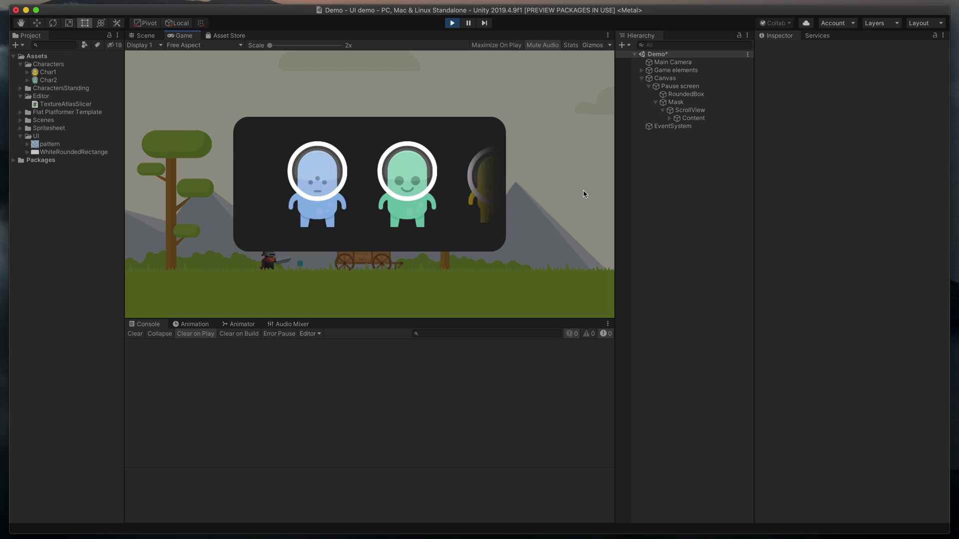